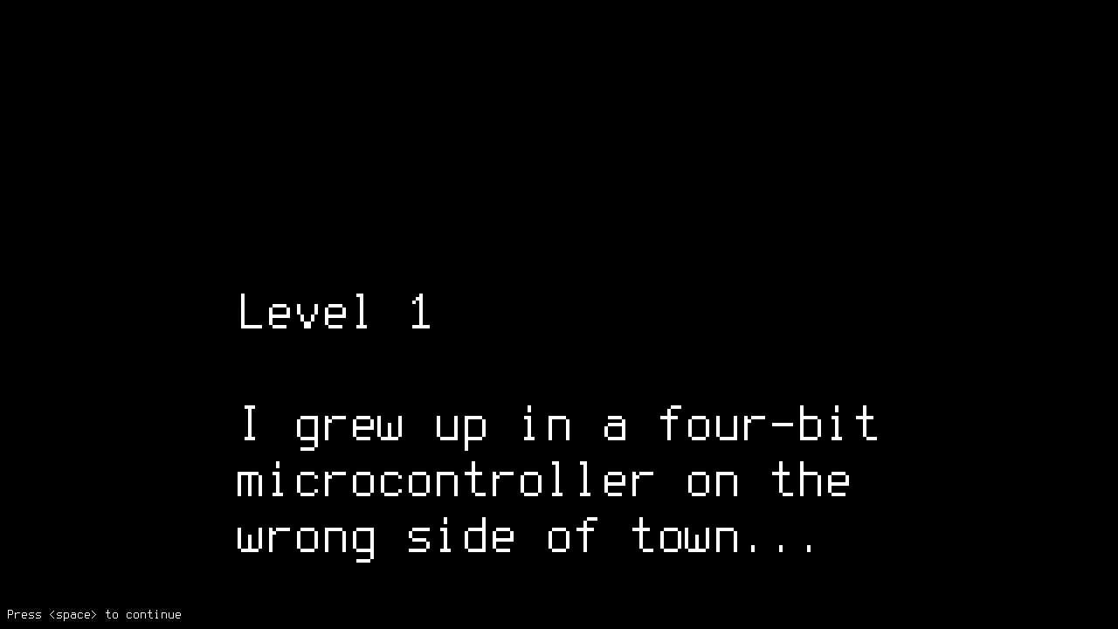
pyautogui.press('space')
pyautogui.press('w')
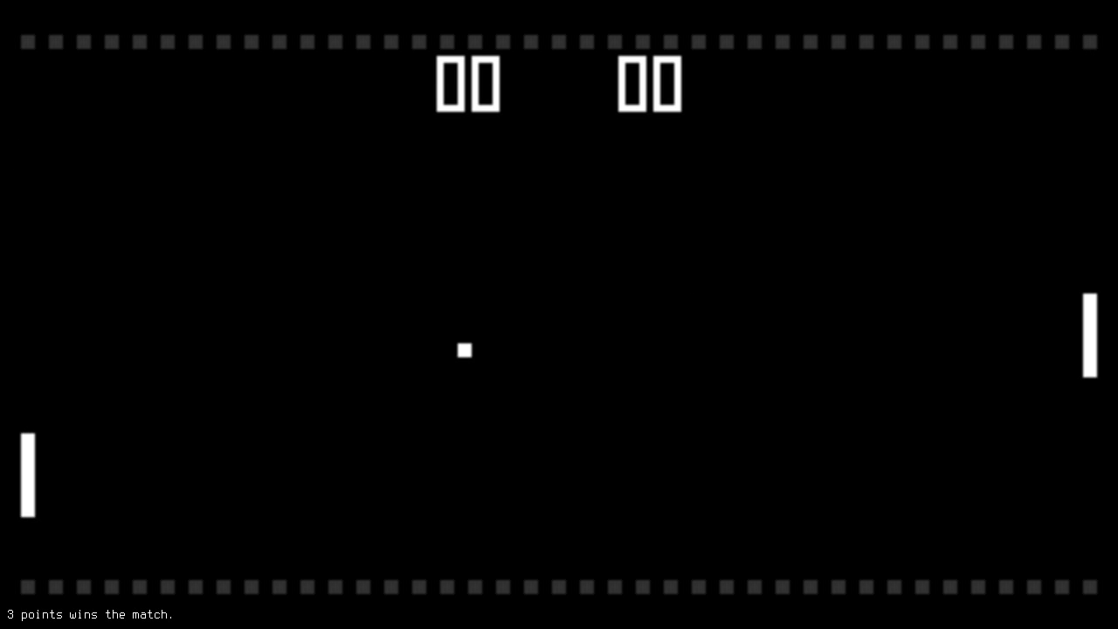
pyautogui.press('w')
pyautogui.press('s')
pyautogui.press('s')
pyautogui.press('s')
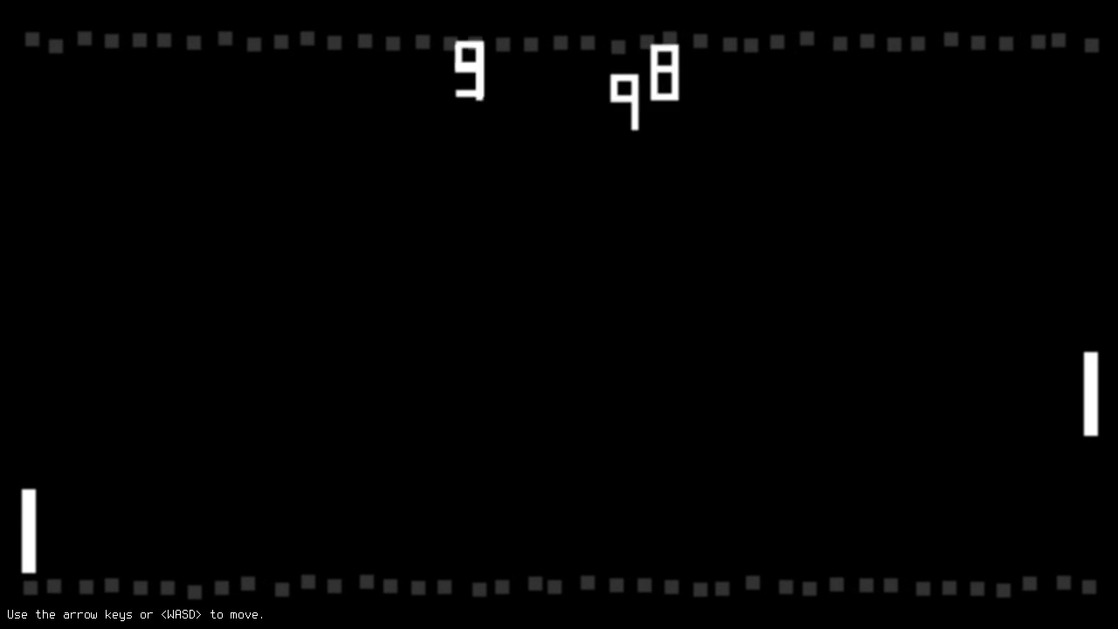
pyautogui.press('w')
pyautogui.press('w')
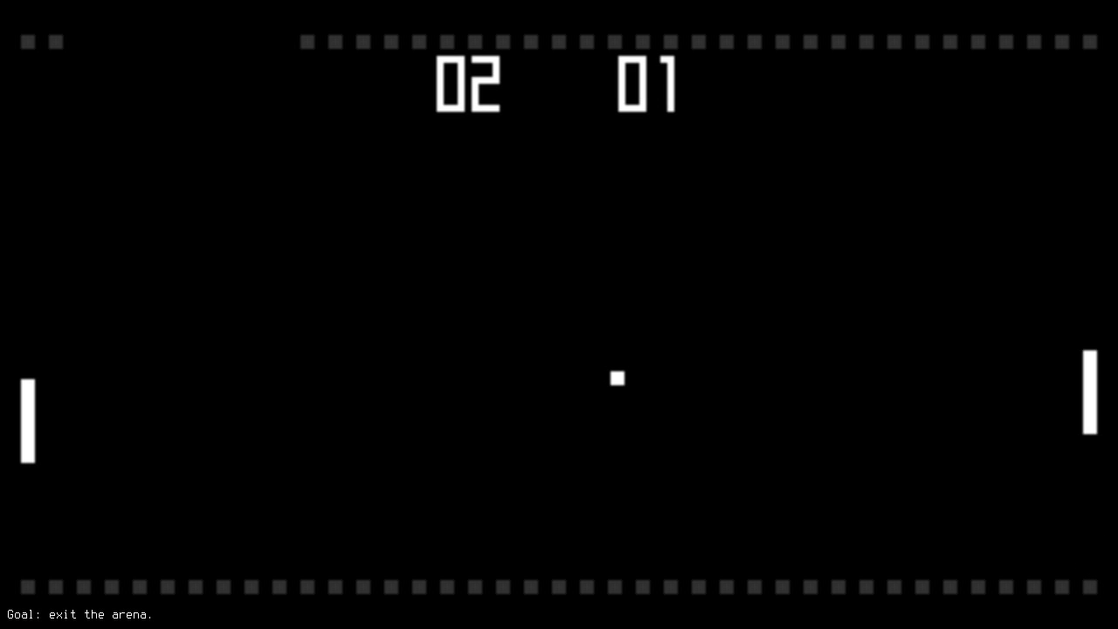
pyautogui.press('w')
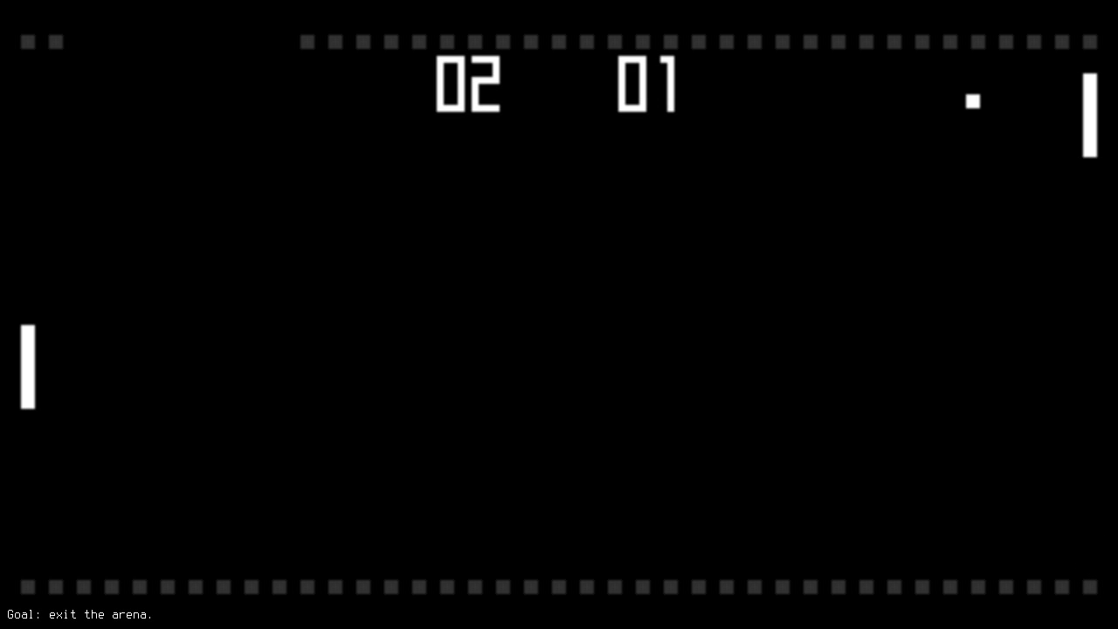
pyautogui.press('s')
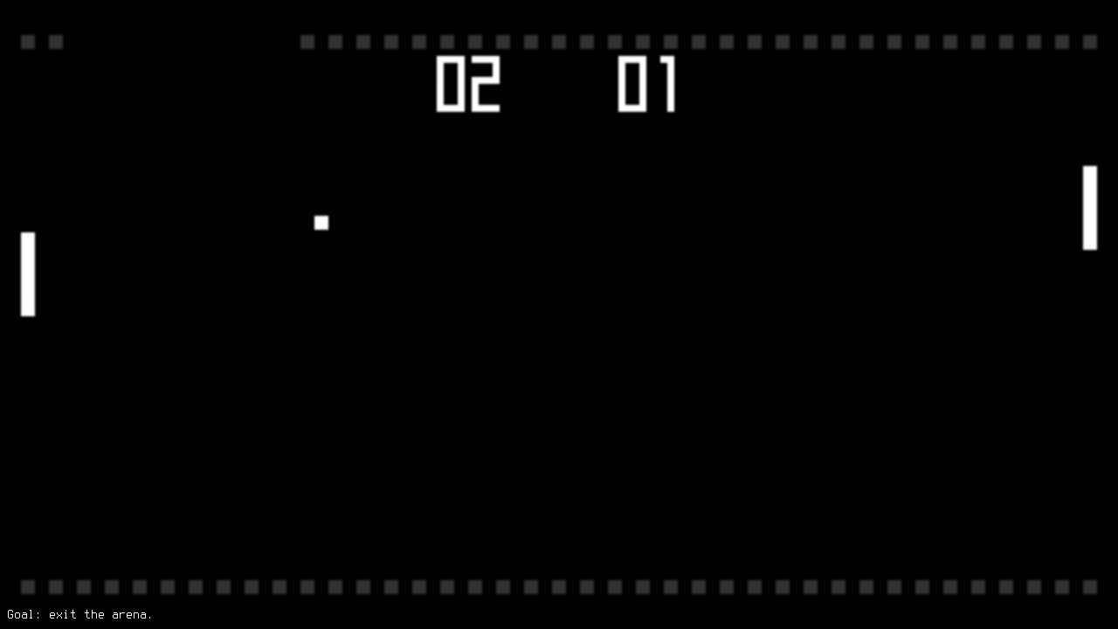
pyautogui.press('s')
pyautogui.press('s')
pyautogui.press('w')
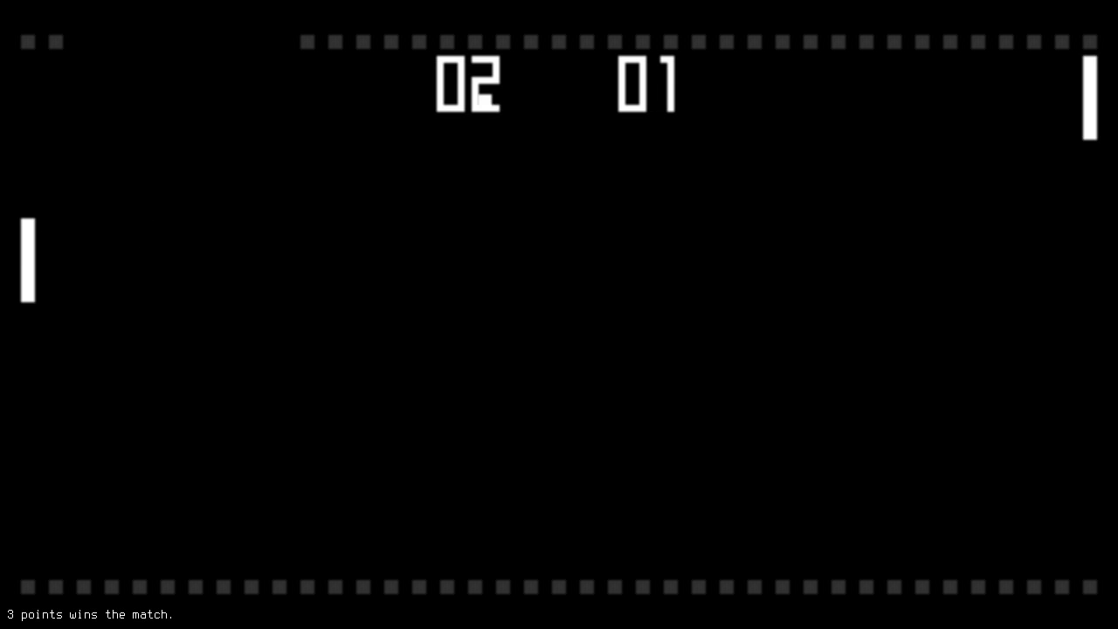